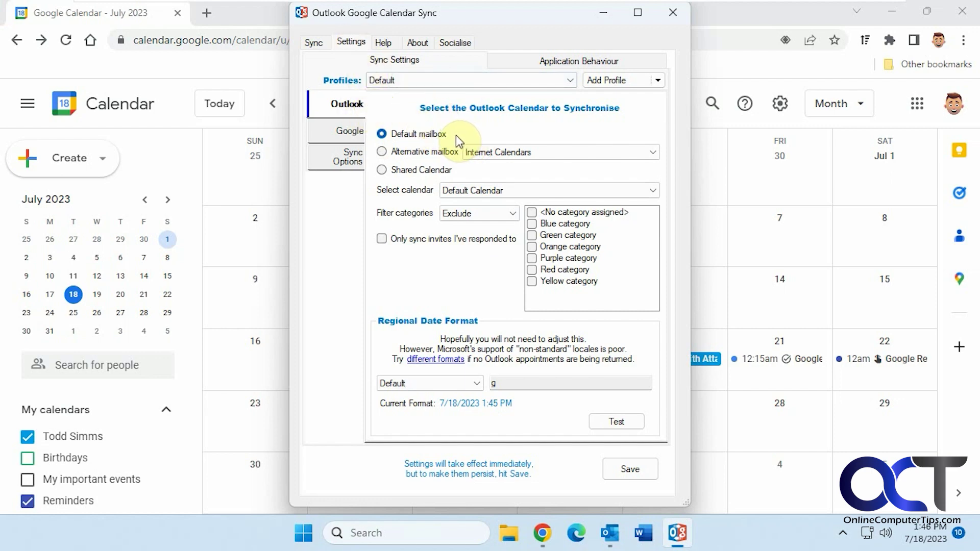
- Keep the Outlook mailbox, Default Calendar and Exclude category filter unchanged, then view the available Google calendars
click(478, 152)
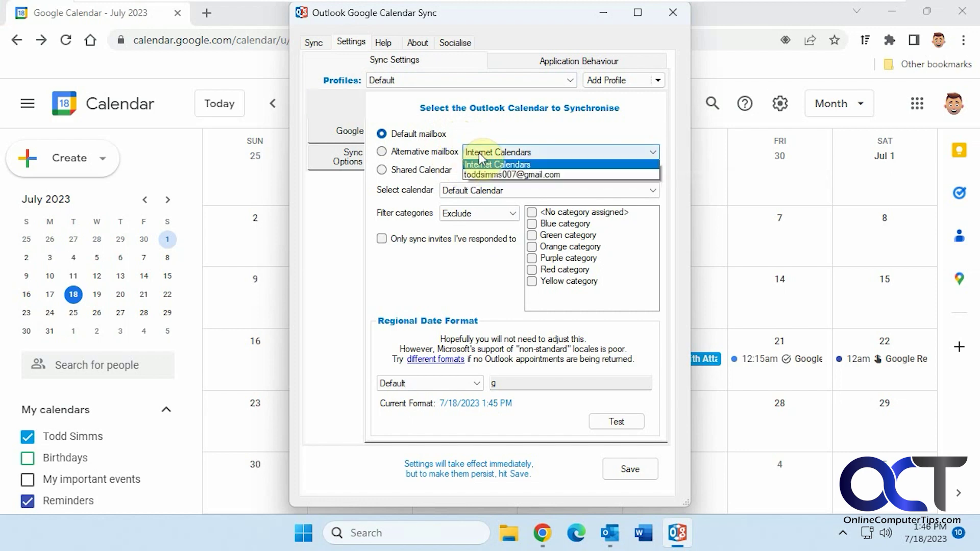
click(479, 152)
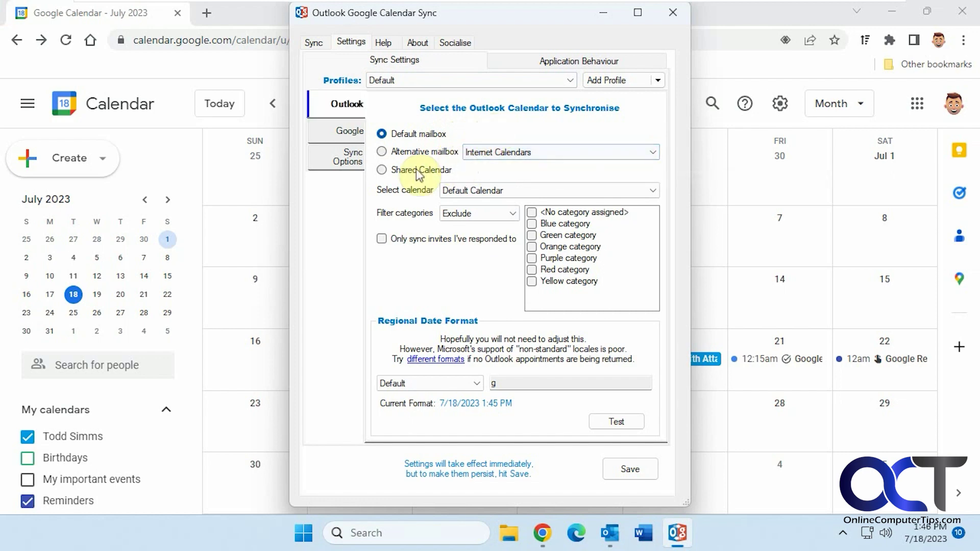
click(470, 191)
click(467, 190)
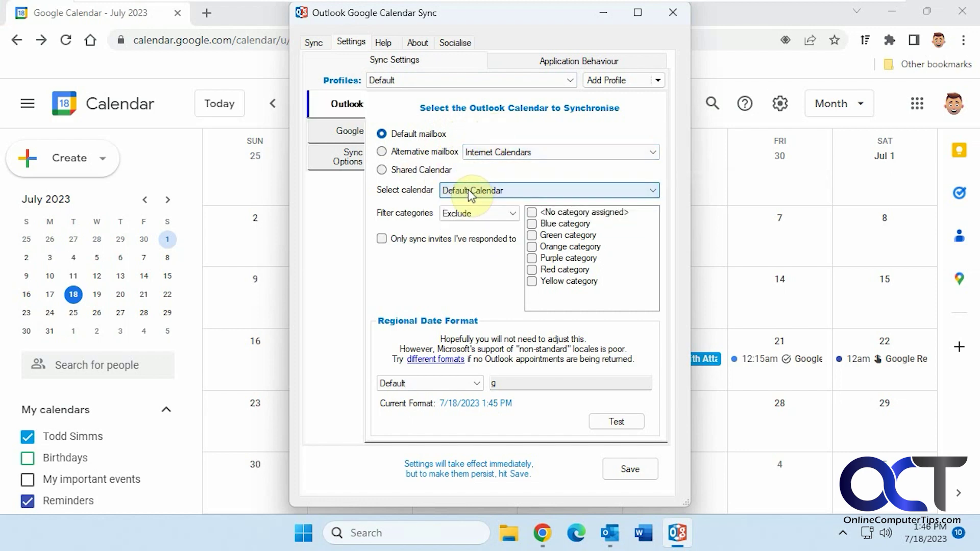
click(472, 213)
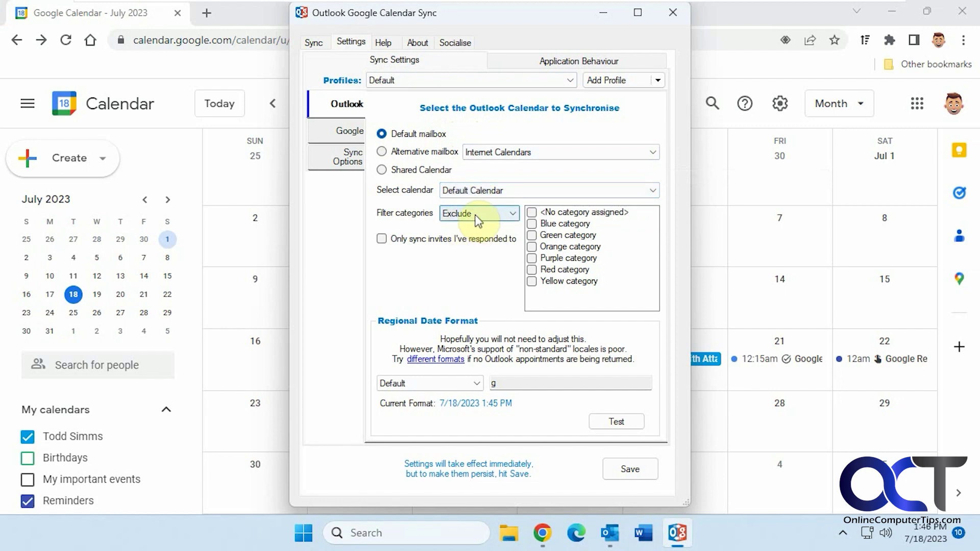
click(474, 212)
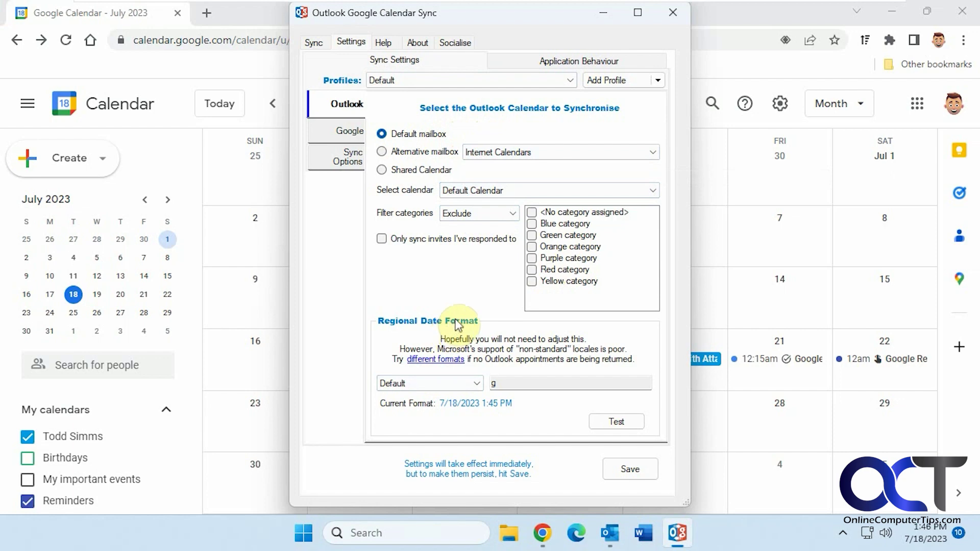
click(349, 133)
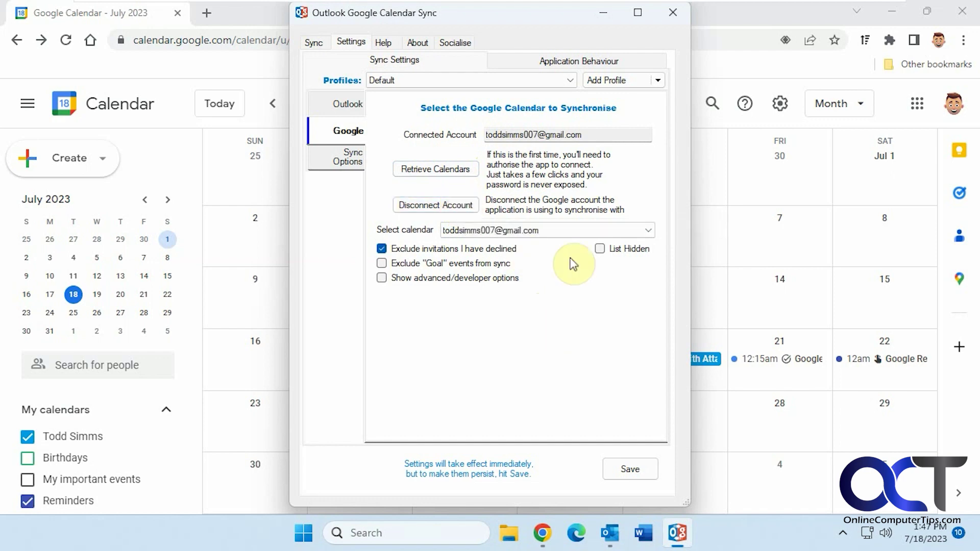
click(565, 228)
click(648, 230)
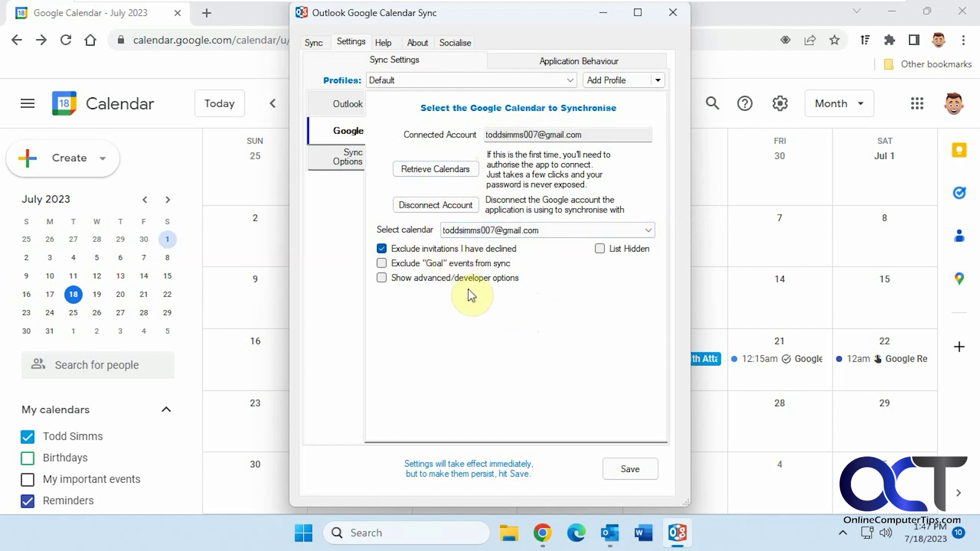
click(347, 159)
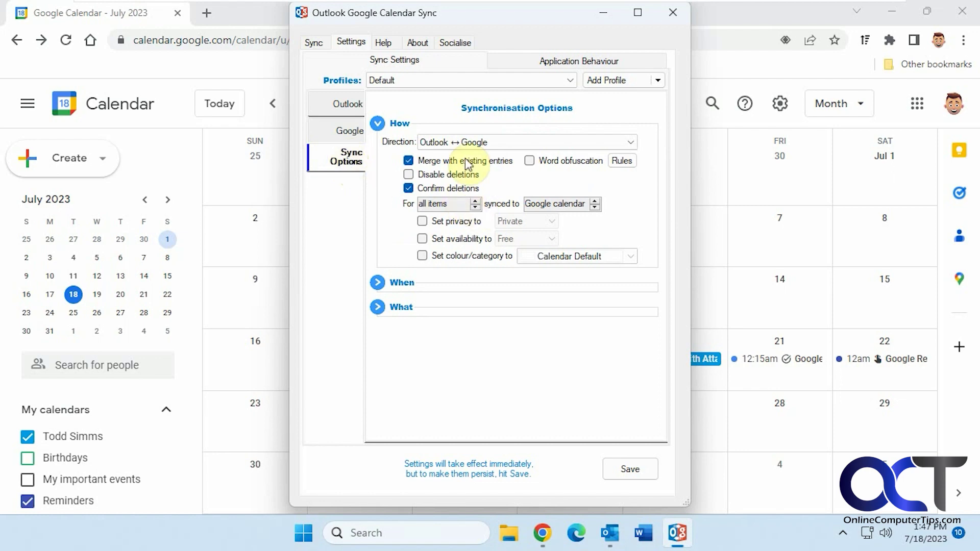
- Set the sync direction to Outlook ↔ Google, toggle Confirm deletions, and reveal the When timing options
click(527, 144)
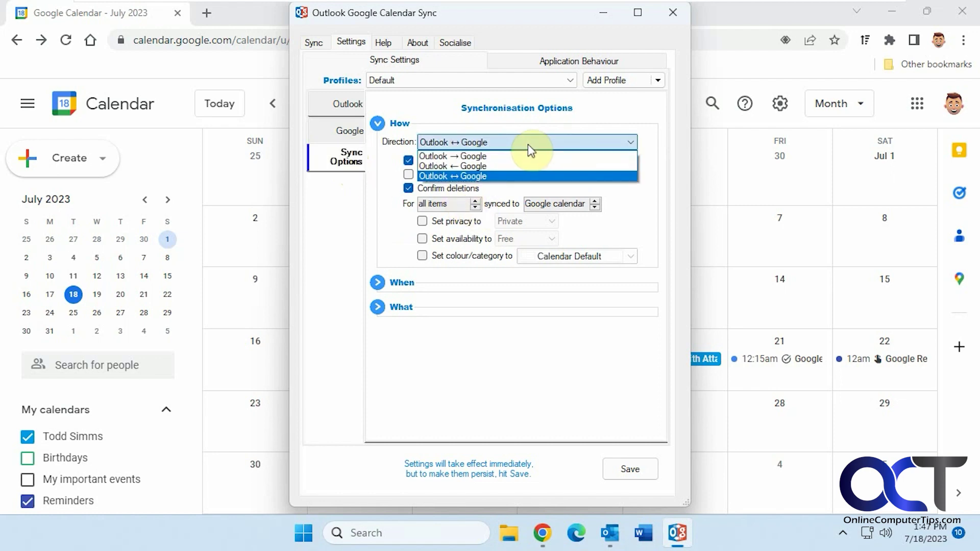
click(467, 174)
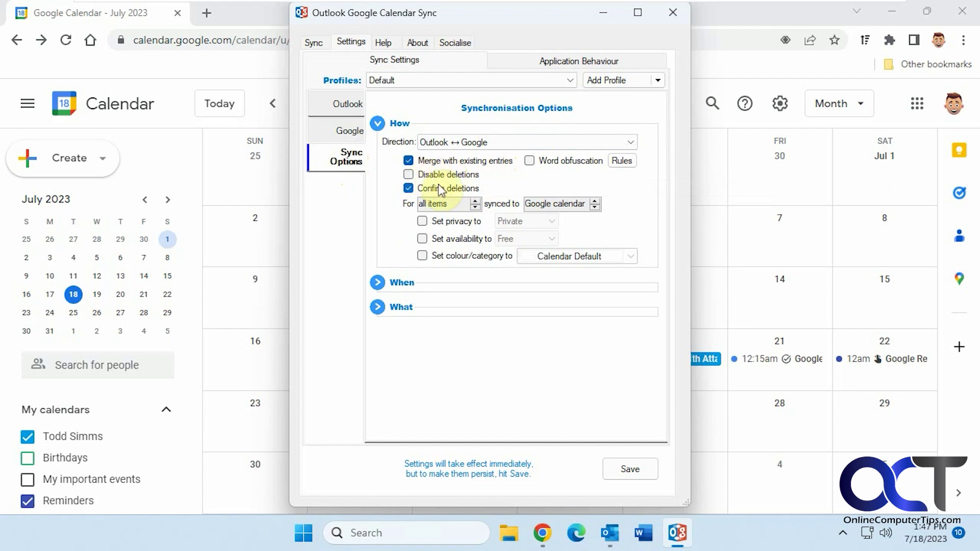
click(409, 190)
click(378, 284)
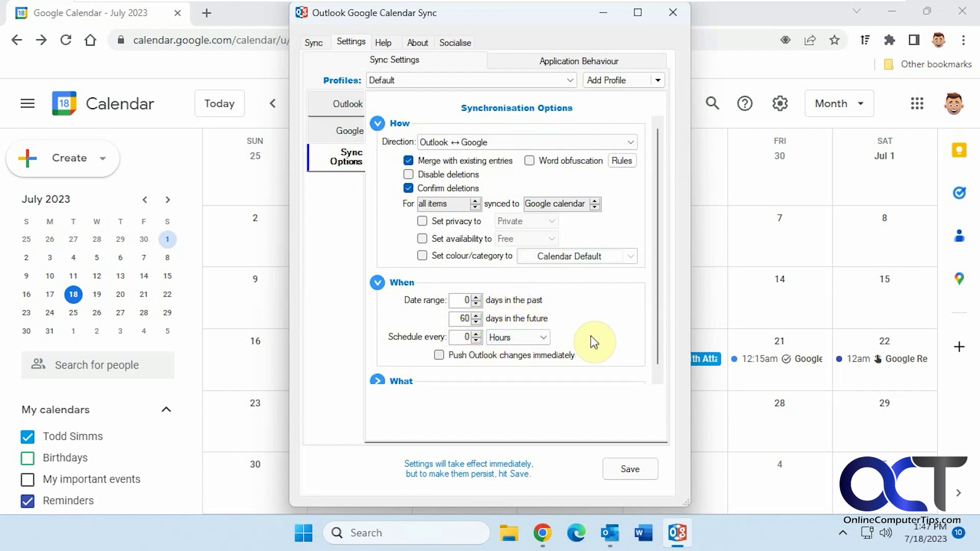
- Reveal the What attribute checkboxes for review and save the two-way sync settings
scroll(604, 334, down, 1)
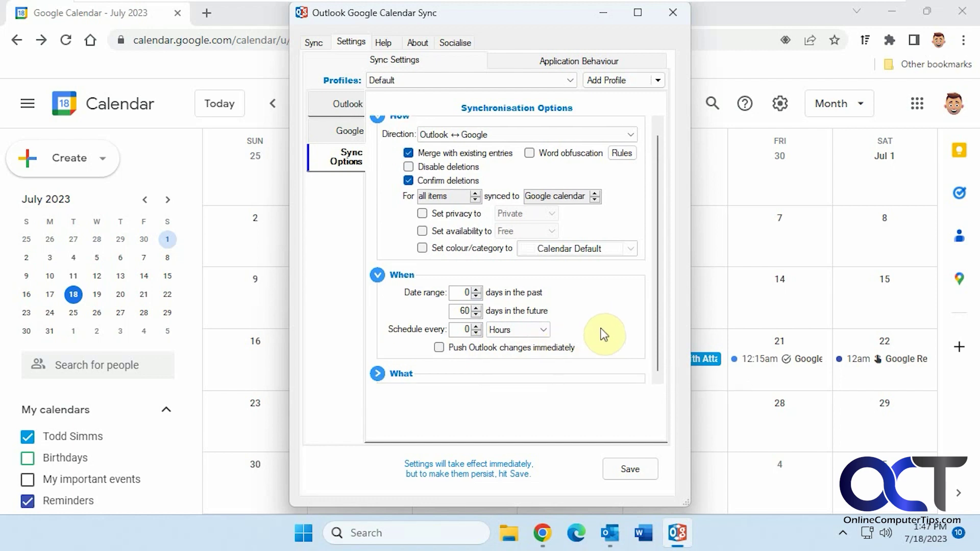
click(377, 374)
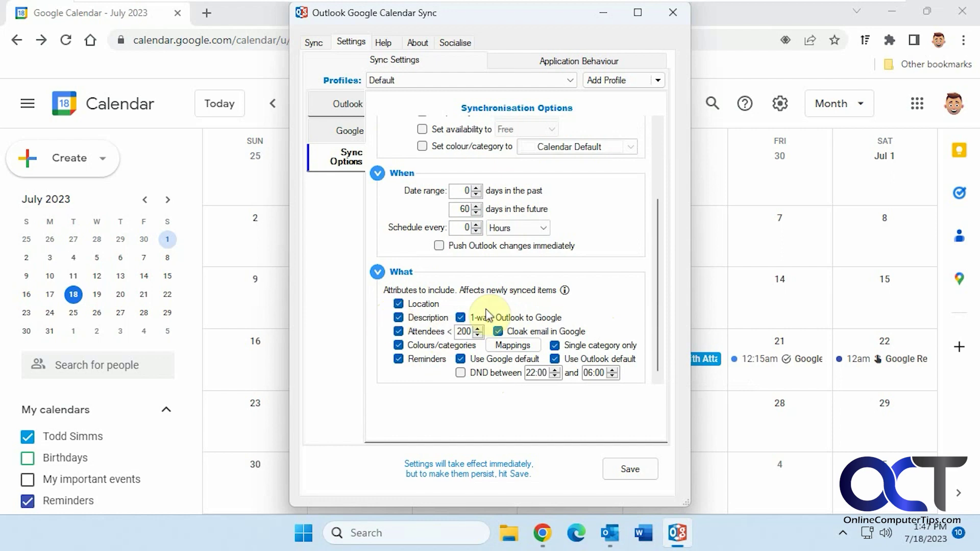
click(623, 472)
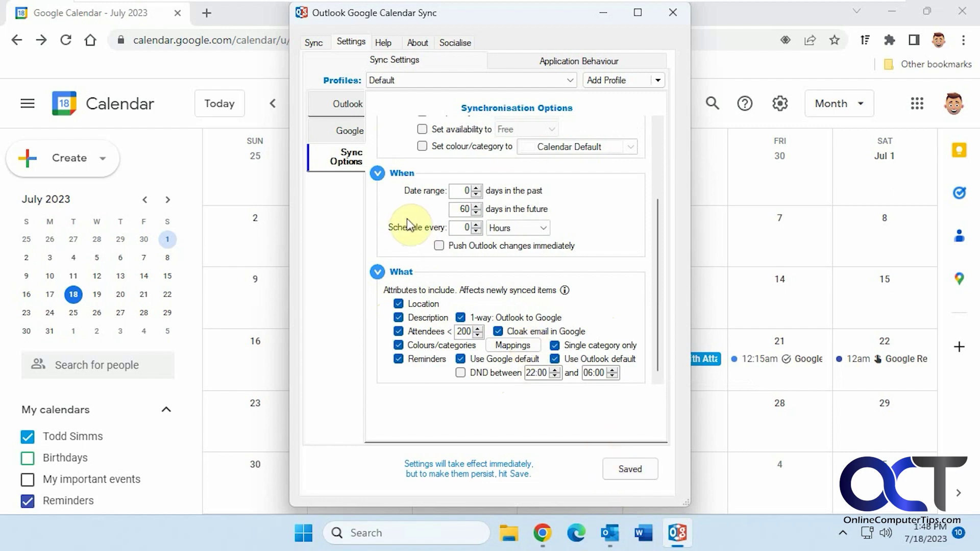
- In Google Calendar, inspect the July 19 shared-file event and July 20 attached-file event
click(310, 42)
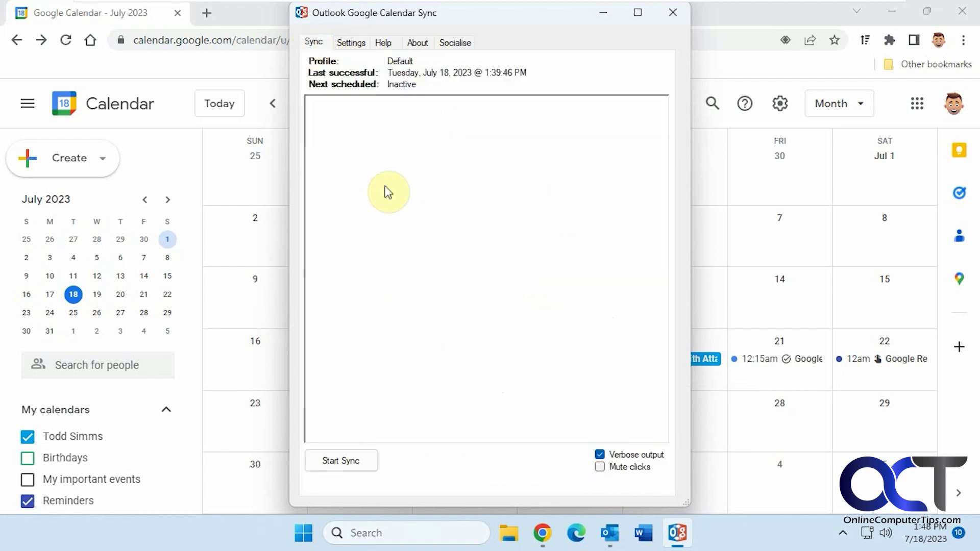
click(741, 25)
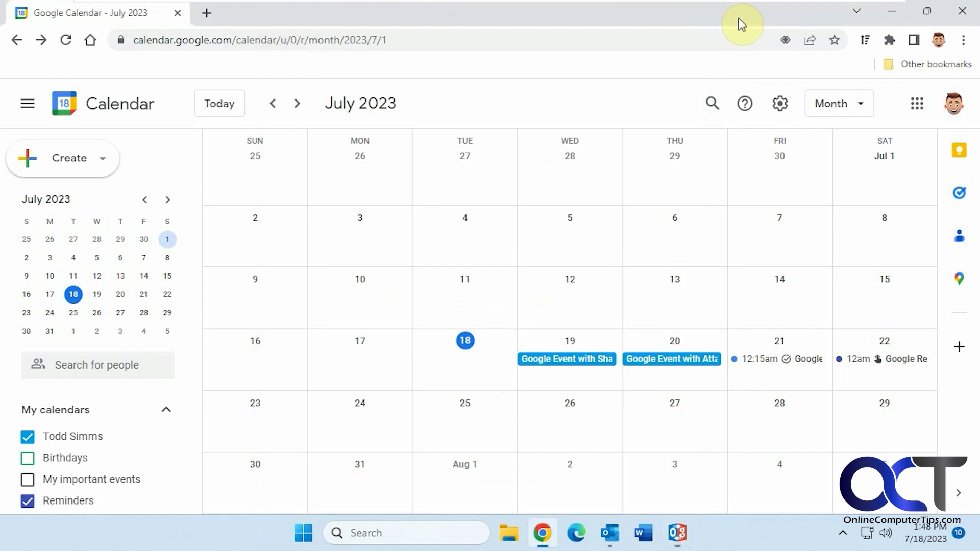
click(564, 366)
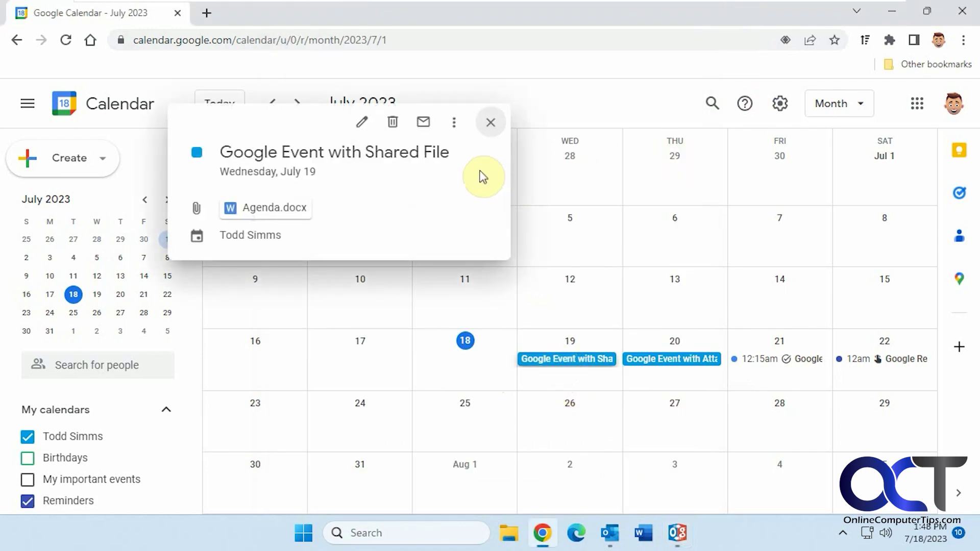
click(488, 124)
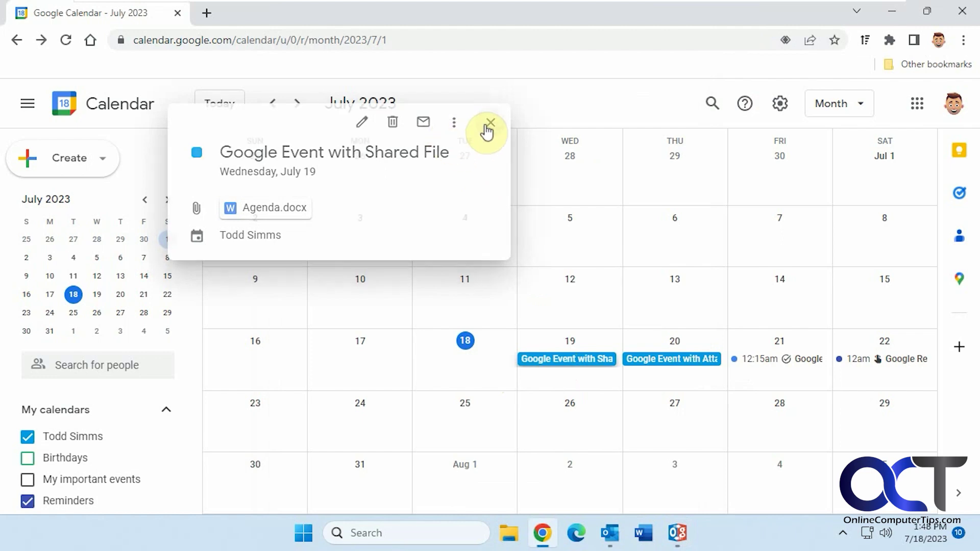
click(682, 365)
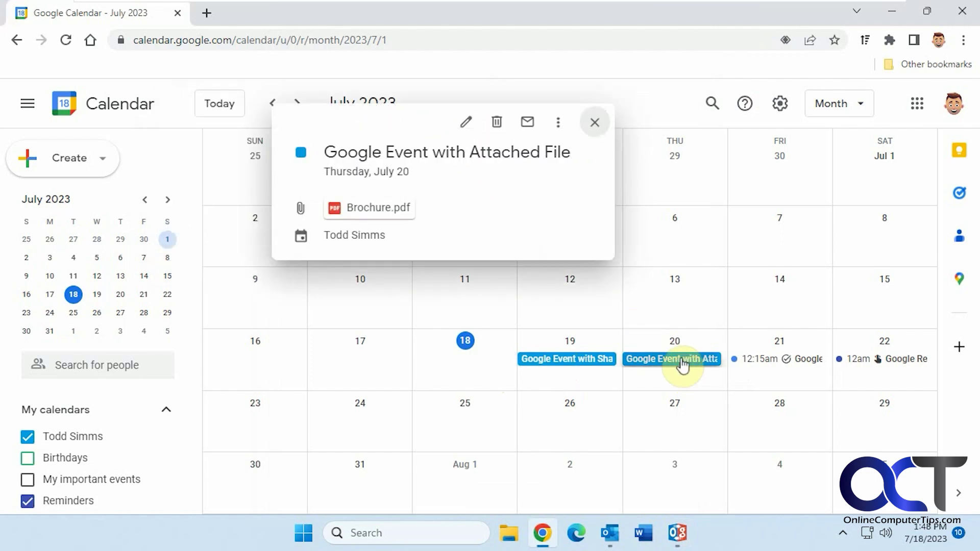
click(595, 123)
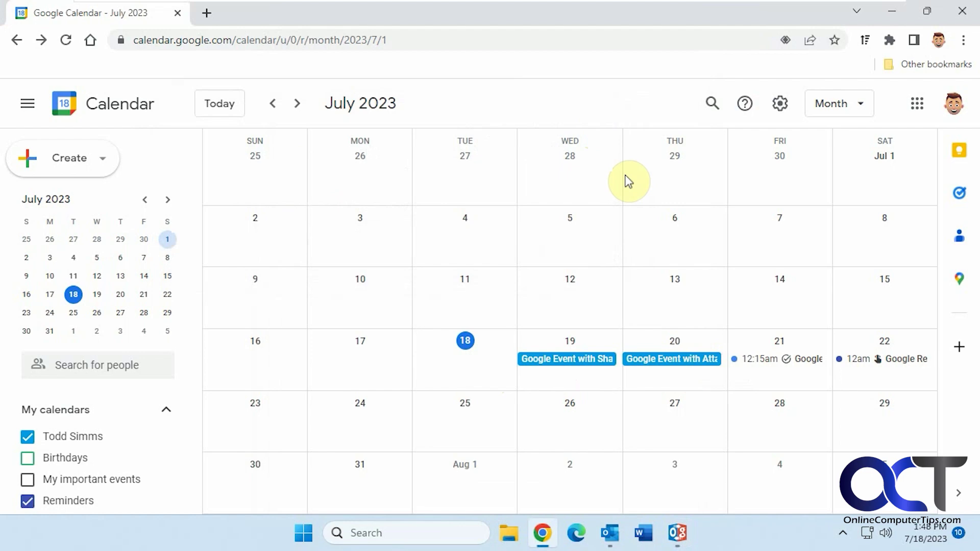
click(807, 359)
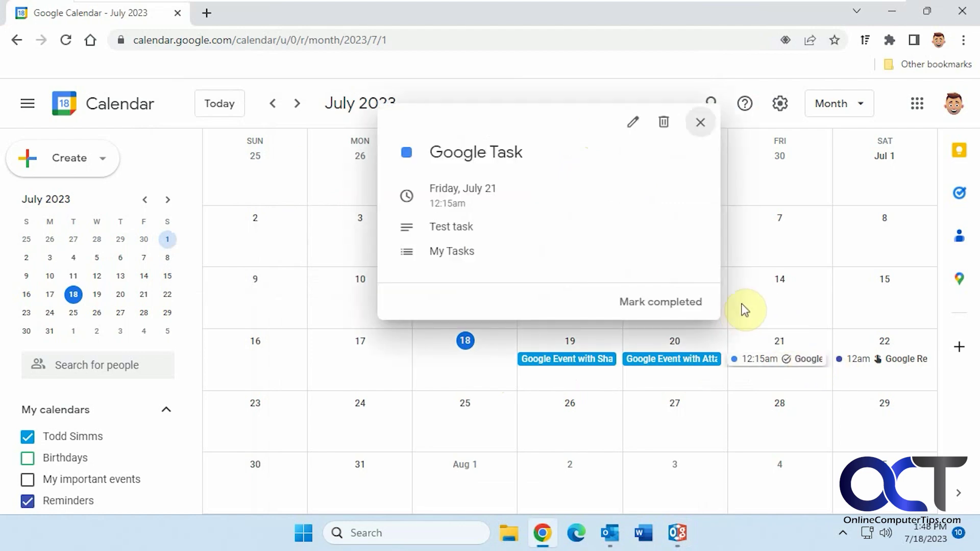
click(706, 121)
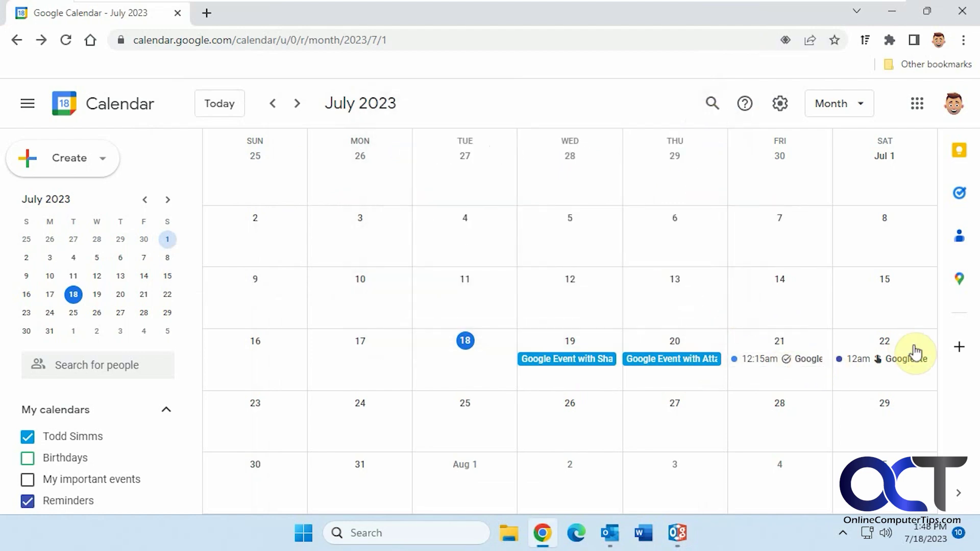
click(892, 358)
click(805, 124)
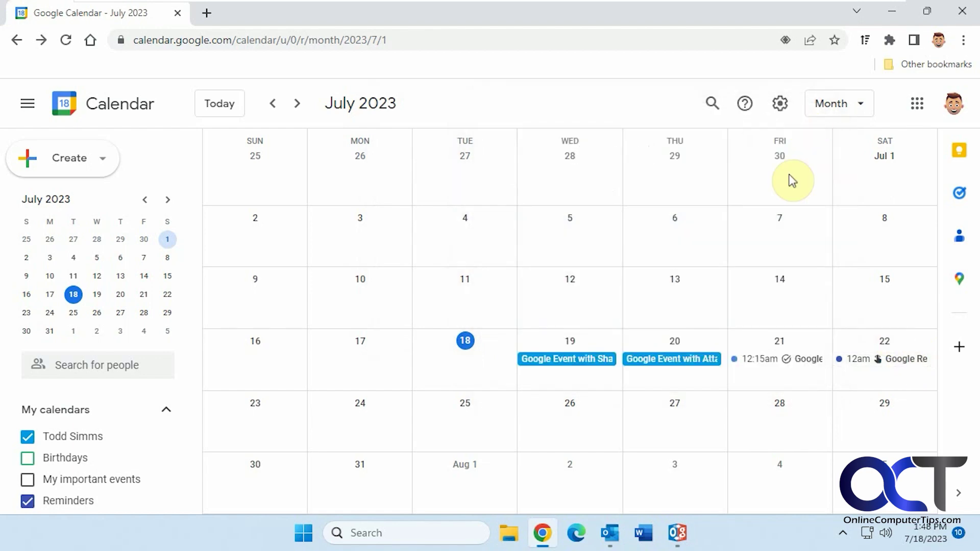
click(610, 532)
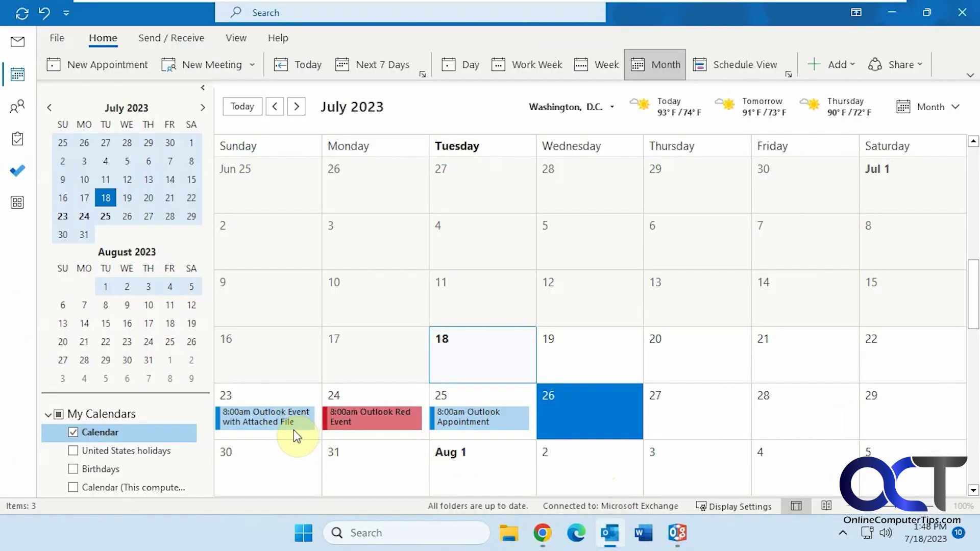
mouse_move(400, 420)
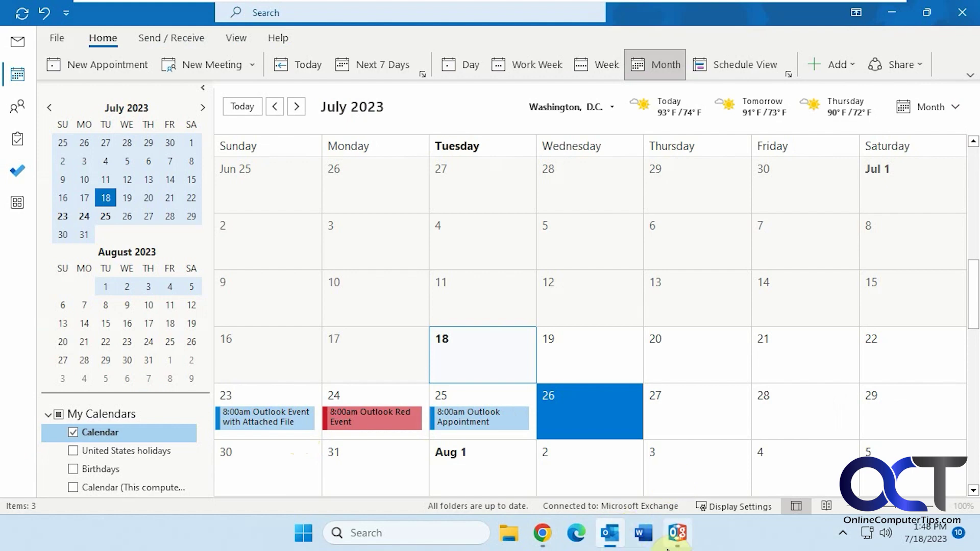
click(677, 532)
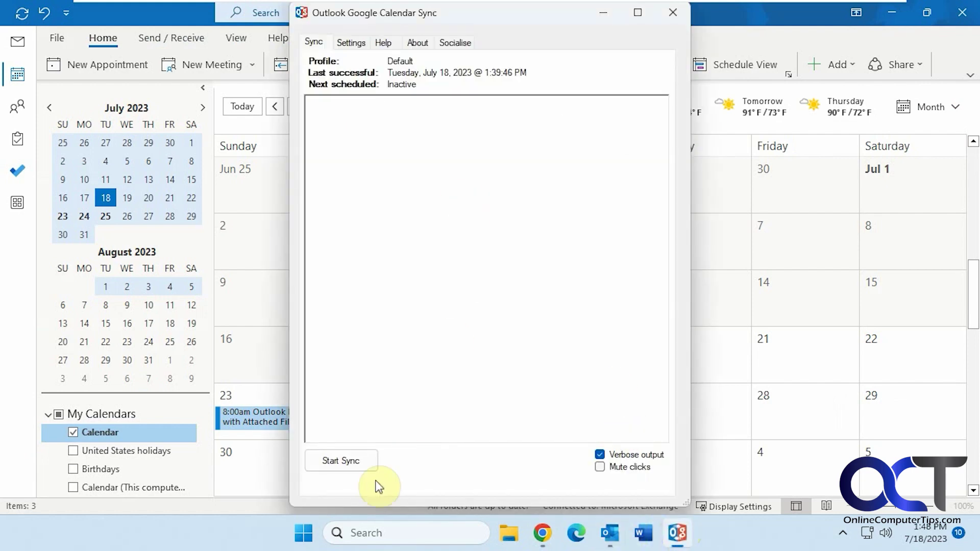
- Start the two-way sync and dismiss the notifications and the Help Promote OGCS popup
click(344, 461)
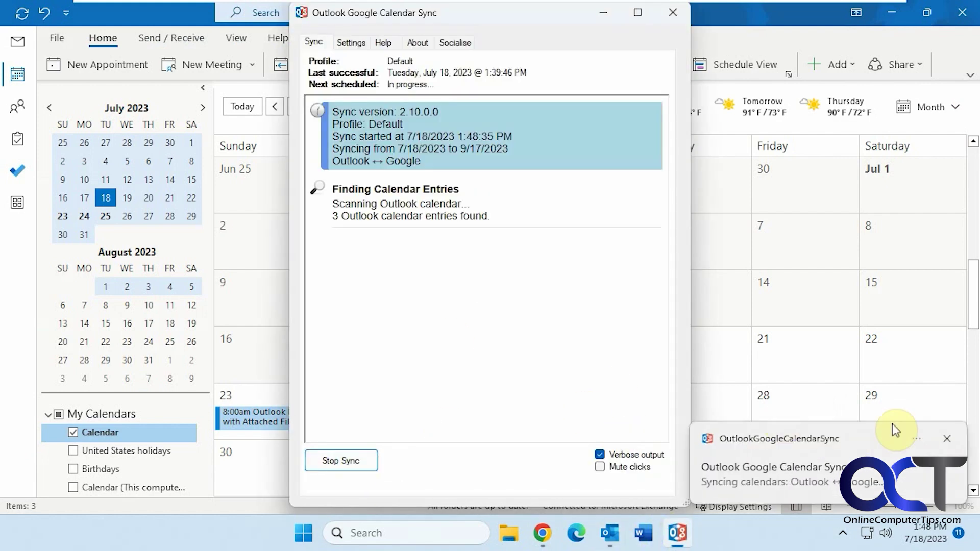
click(945, 438)
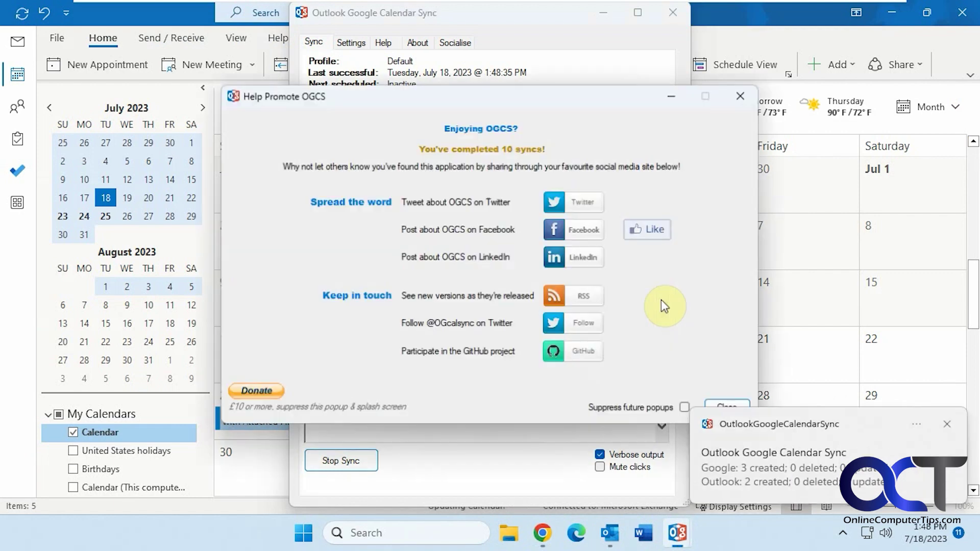
click(741, 97)
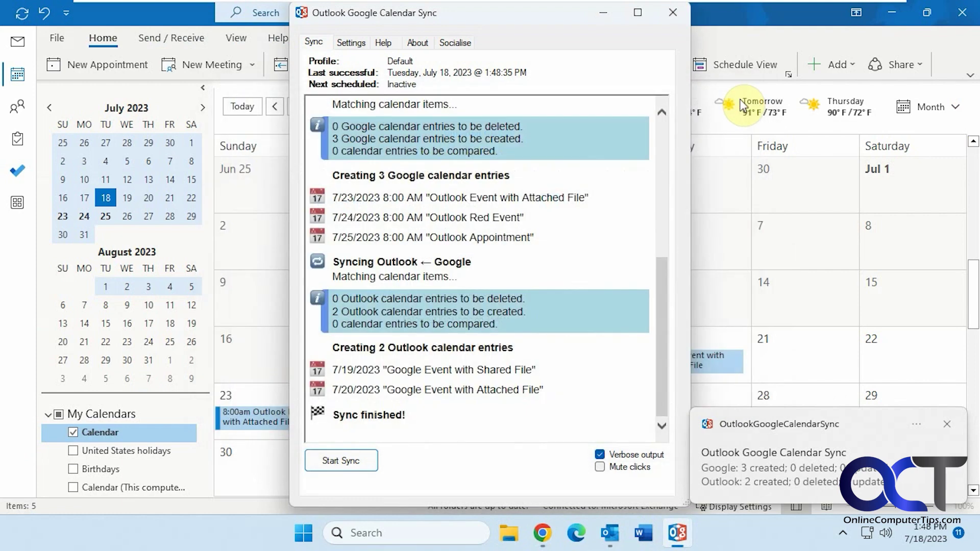
click(946, 425)
- Scroll the sync log down to 'Sync finished!' and minimize the sync window
drag(663, 370, 666, 252)
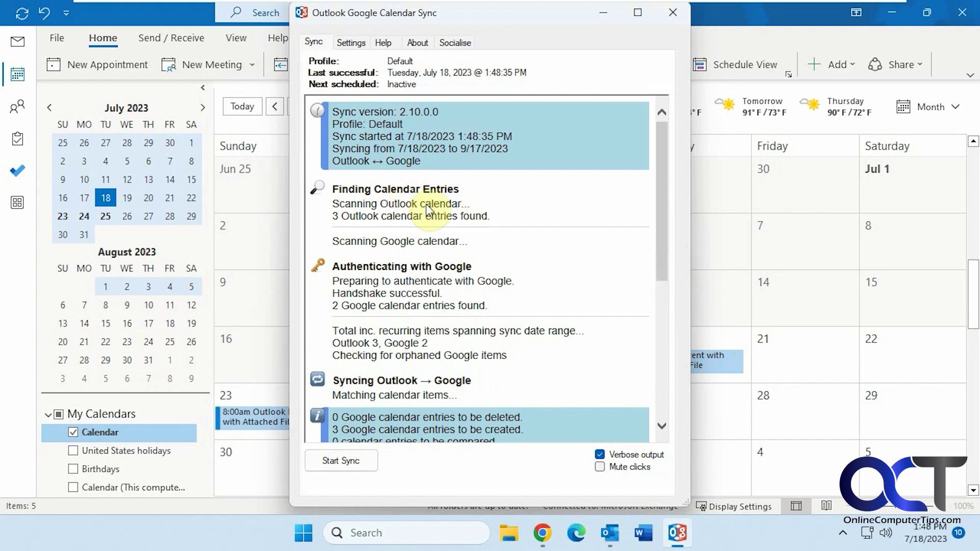
scroll(475, 285, down, 1)
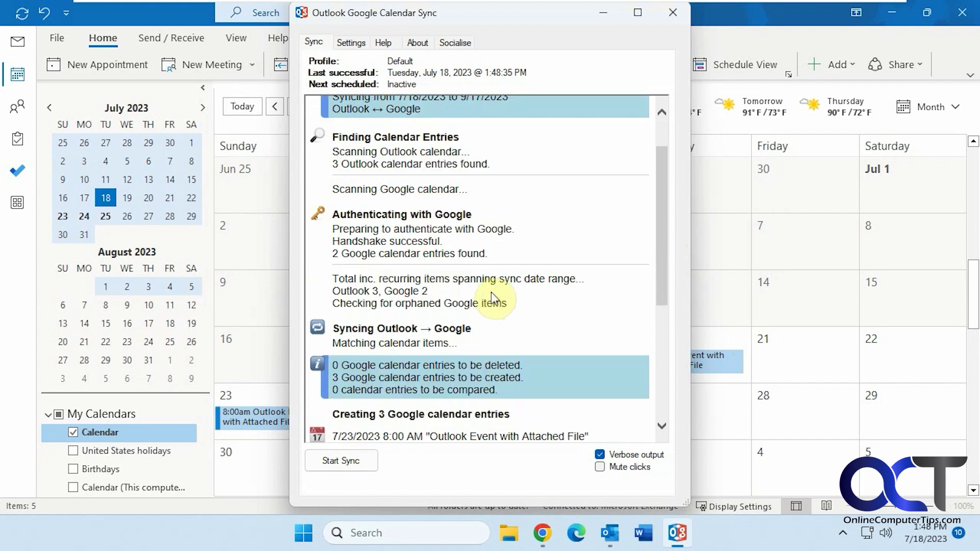
scroll(490, 295, down, 1)
scroll(485, 300, down, 1)
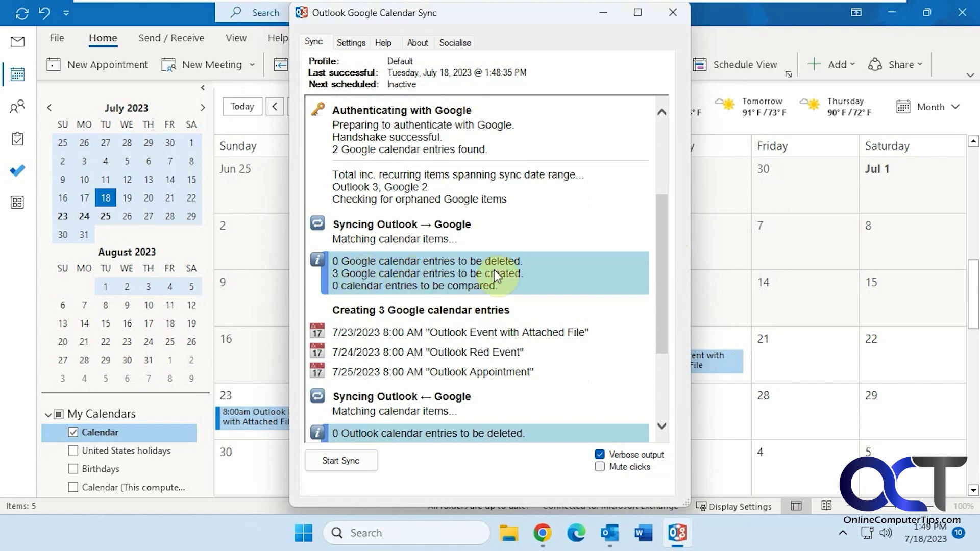
scroll(494, 269, down, 1)
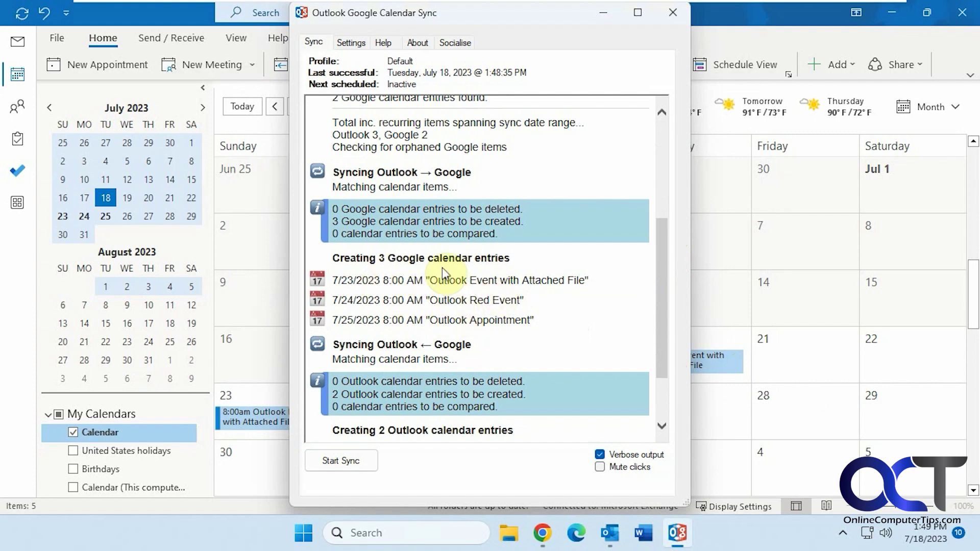
scroll(479, 293, down, 2)
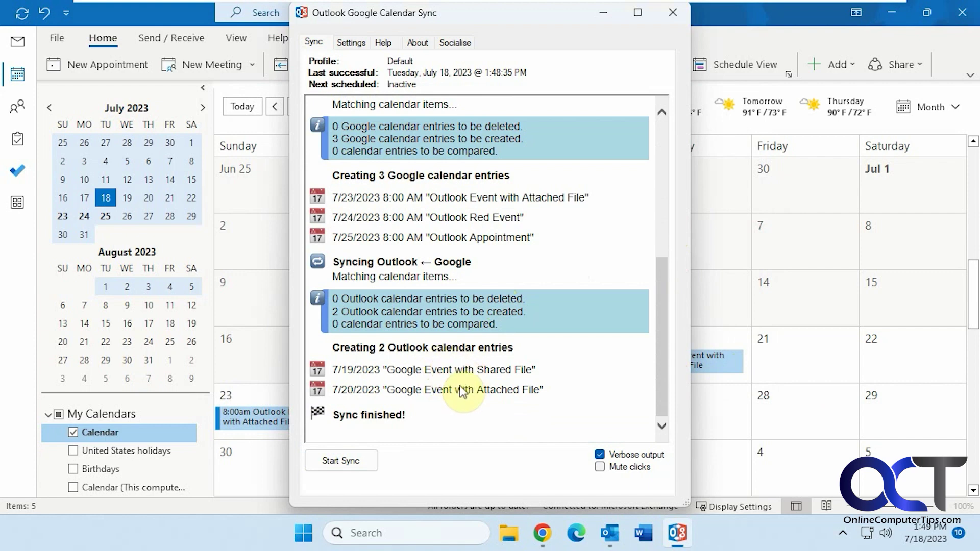
click(603, 13)
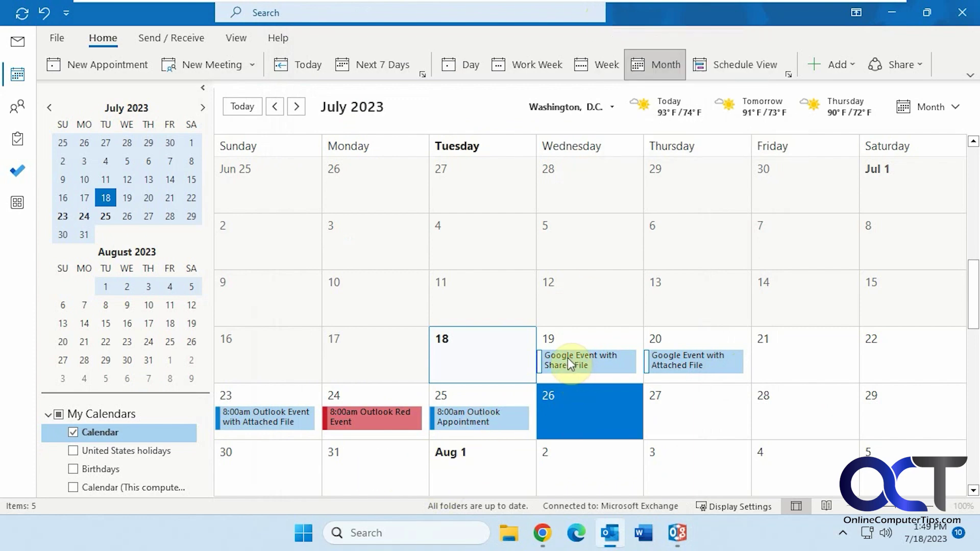
mouse_move(568, 358)
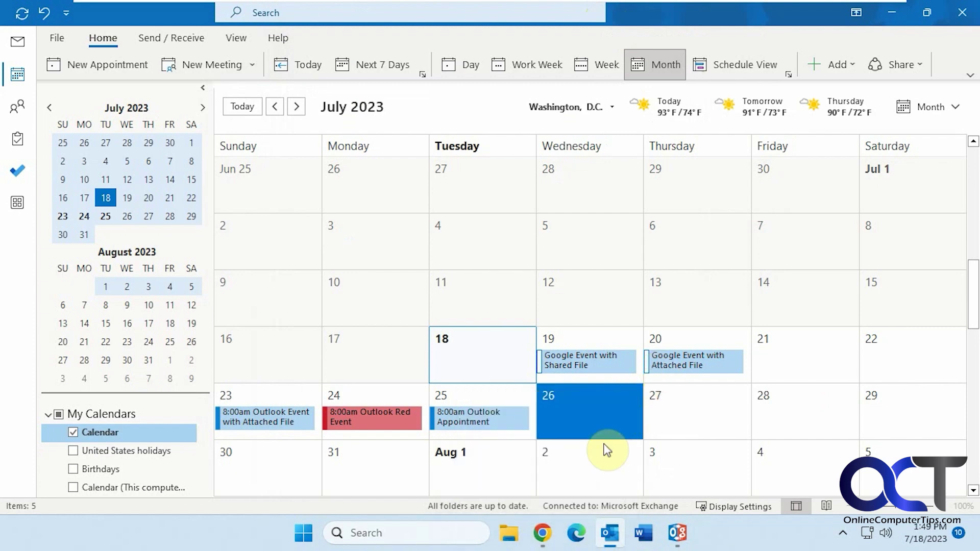
click(542, 543)
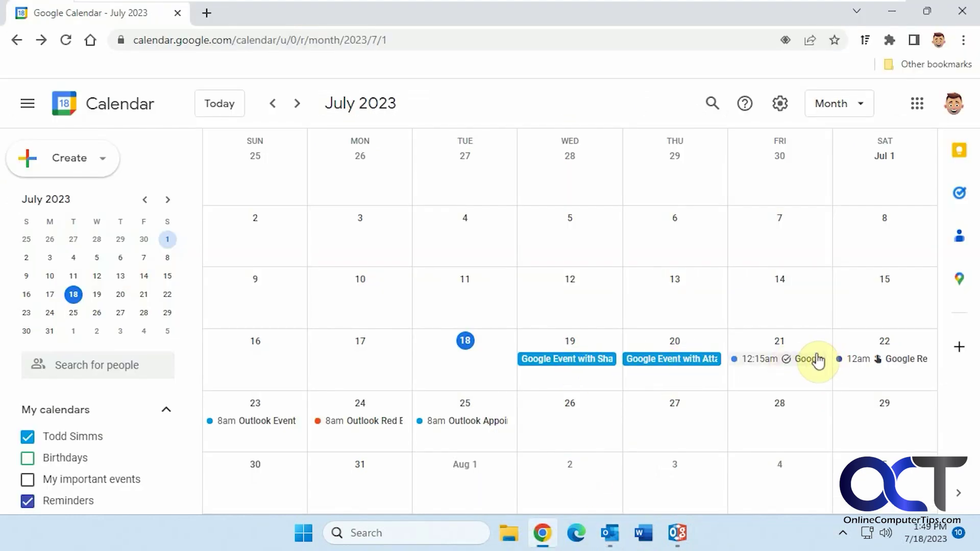
click(619, 541)
click(600, 356)
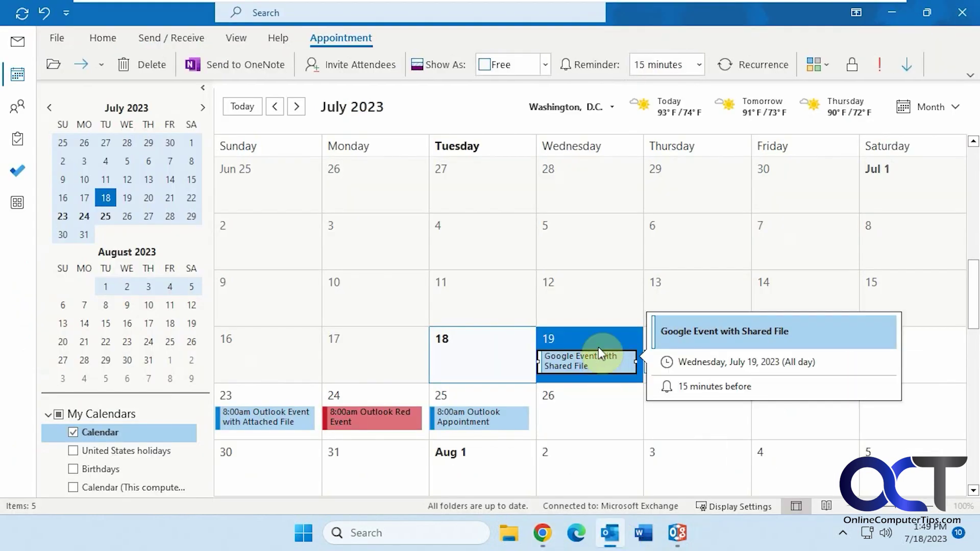
double_click(599, 339)
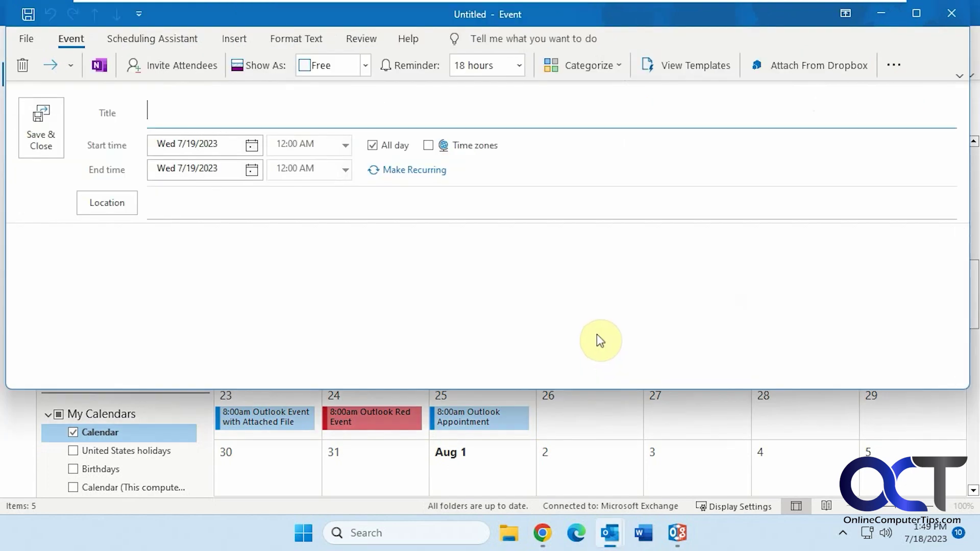
click(952, 14)
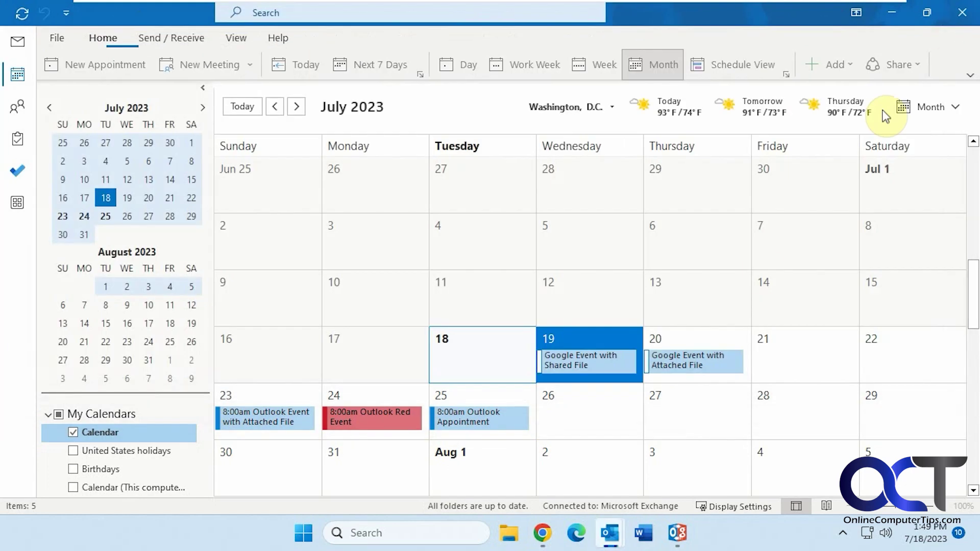
click(698, 357)
double_click(714, 366)
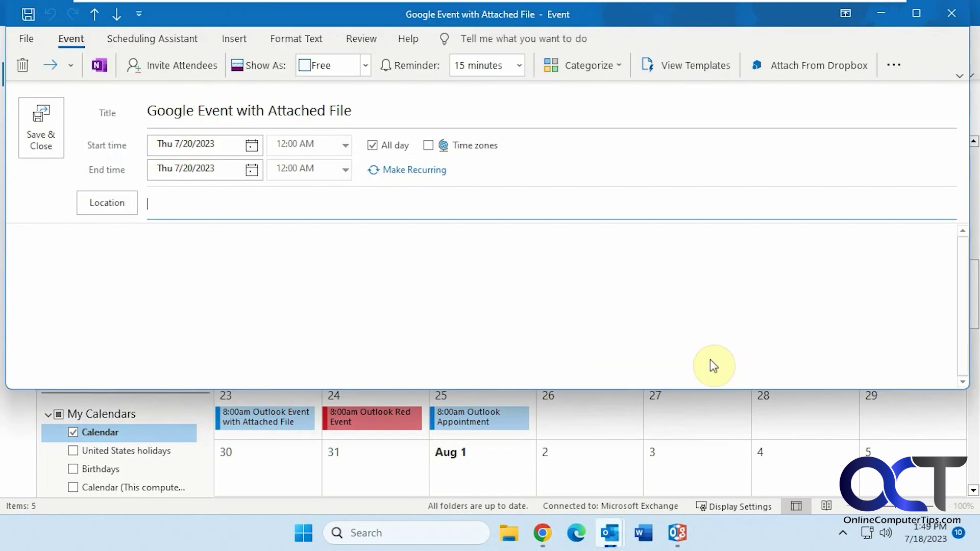
click(951, 14)
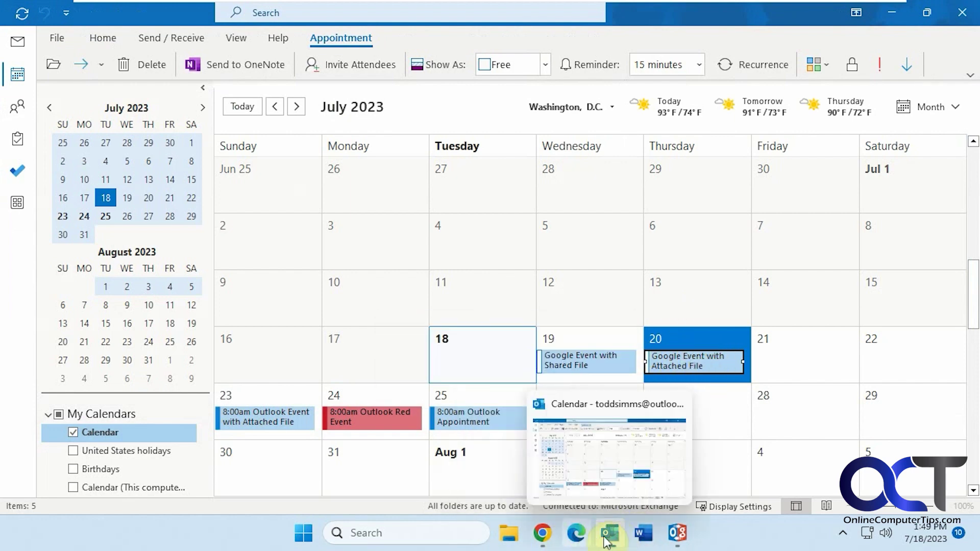
- In Google Calendar, inspect the synced July 23 'Outlook Event with Attached File' description for an attachment
click(541, 533)
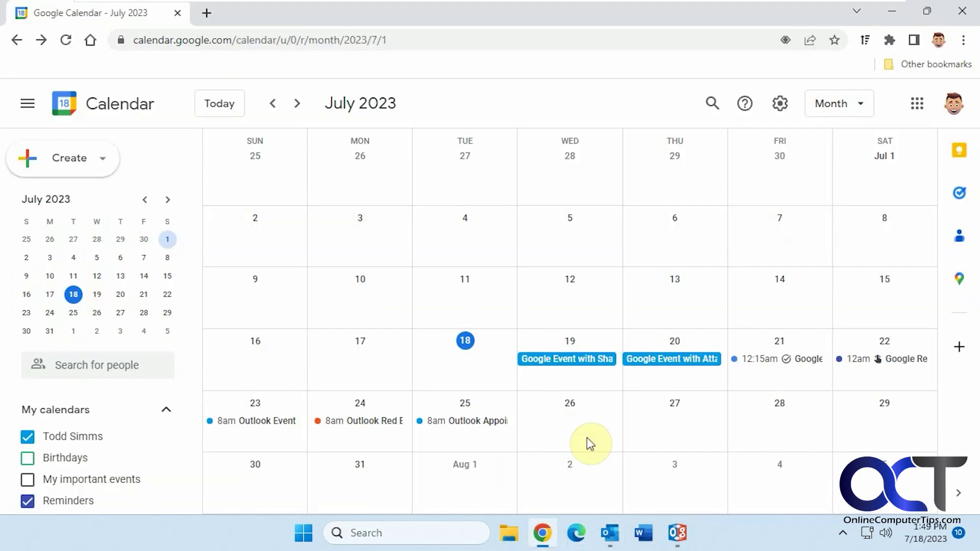
click(272, 421)
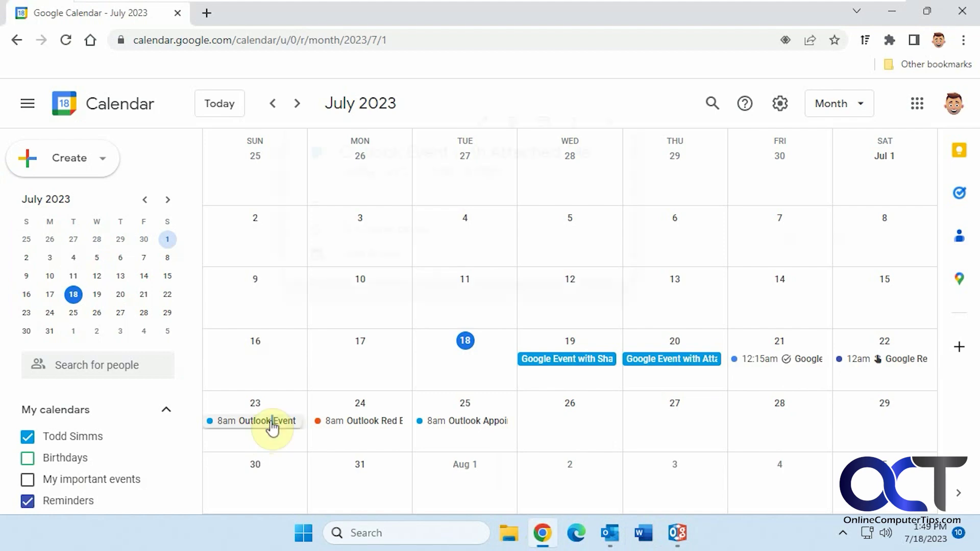
click(271, 422)
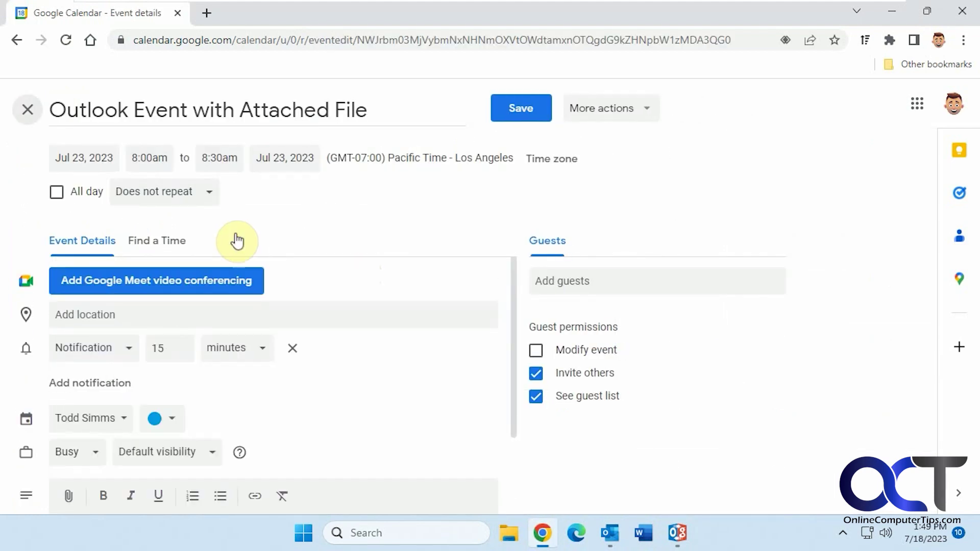
scroll(245, 454, down, 1)
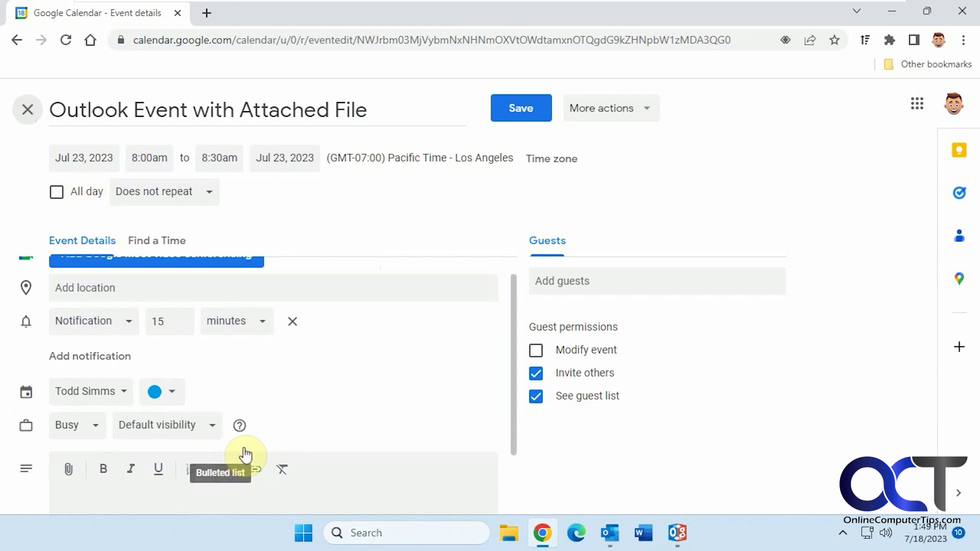
scroll(245, 454, down, 2)
click(148, 419)
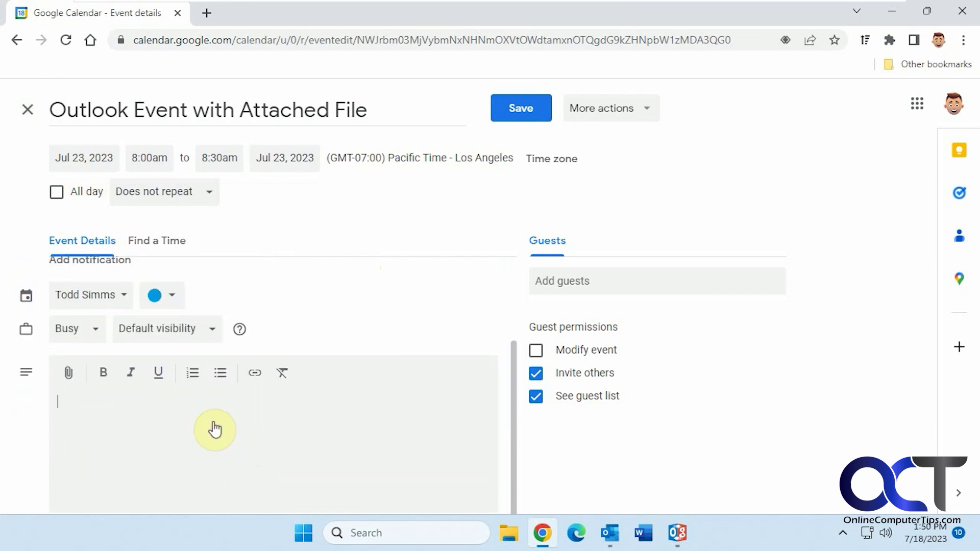
scroll(215, 428, up, 3)
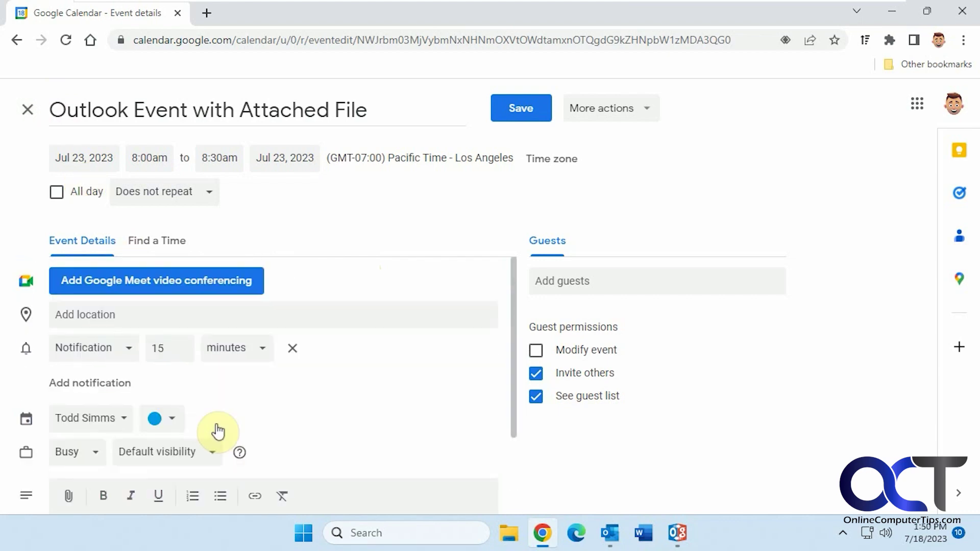
click(28, 110)
- View the synced Outlook Red Event details, glance at Outlook, and return to Google Calendar
click(383, 428)
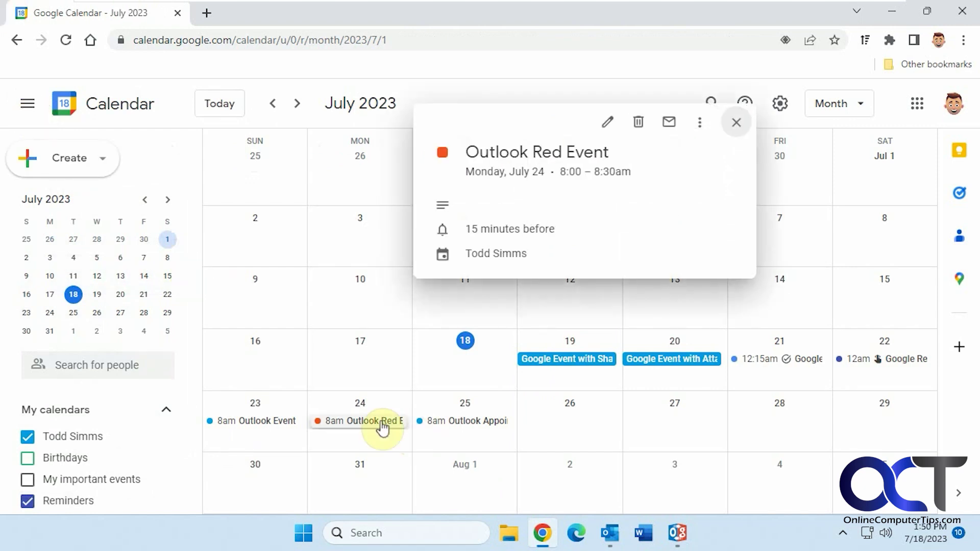
click(736, 123)
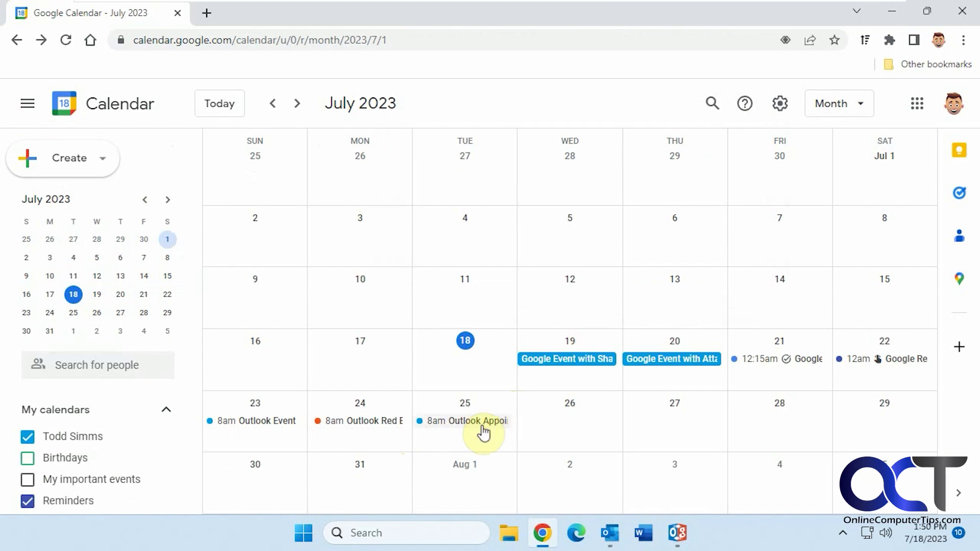
click(607, 531)
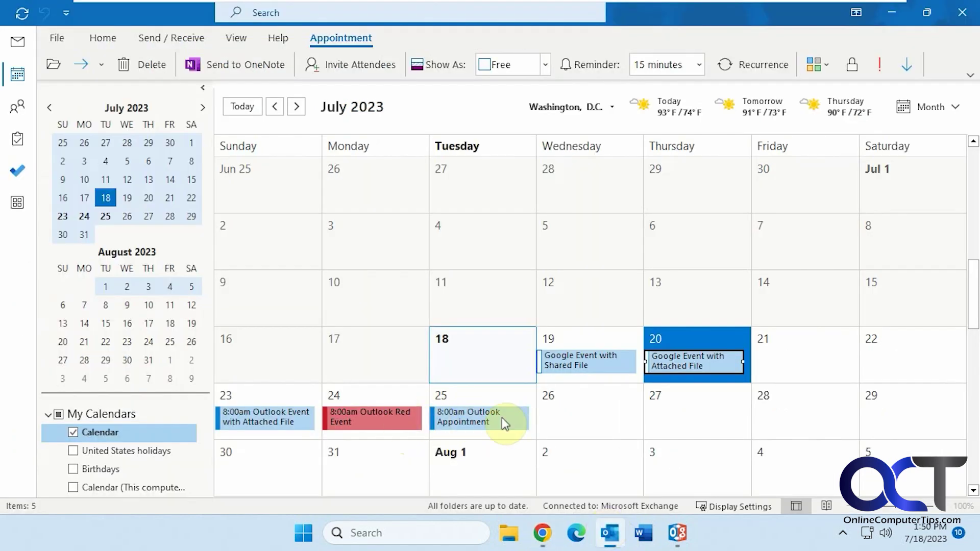
mouse_move(501, 417)
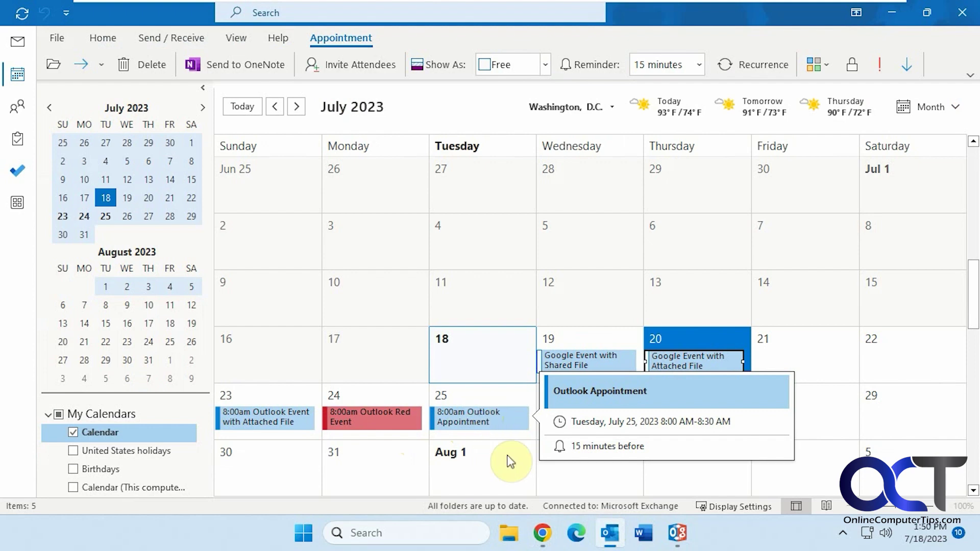
click(543, 532)
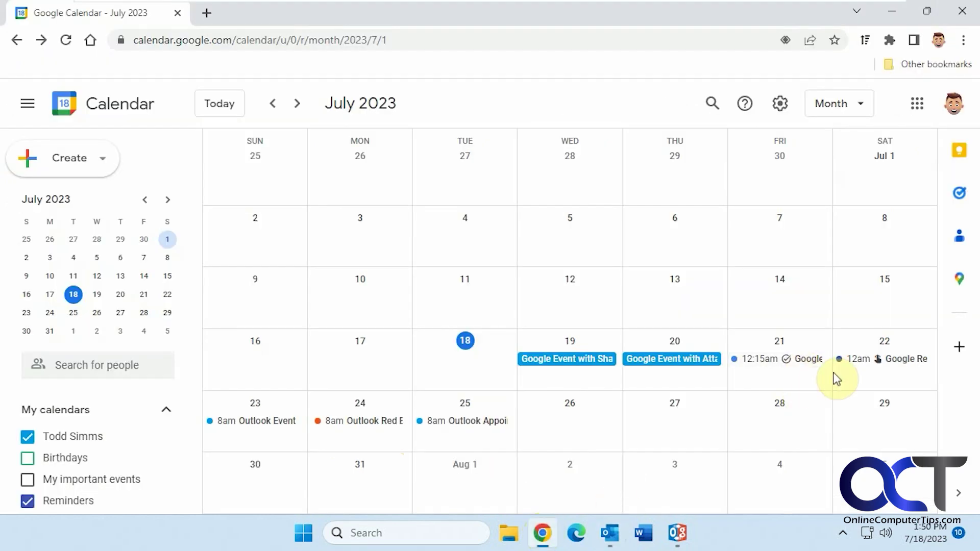